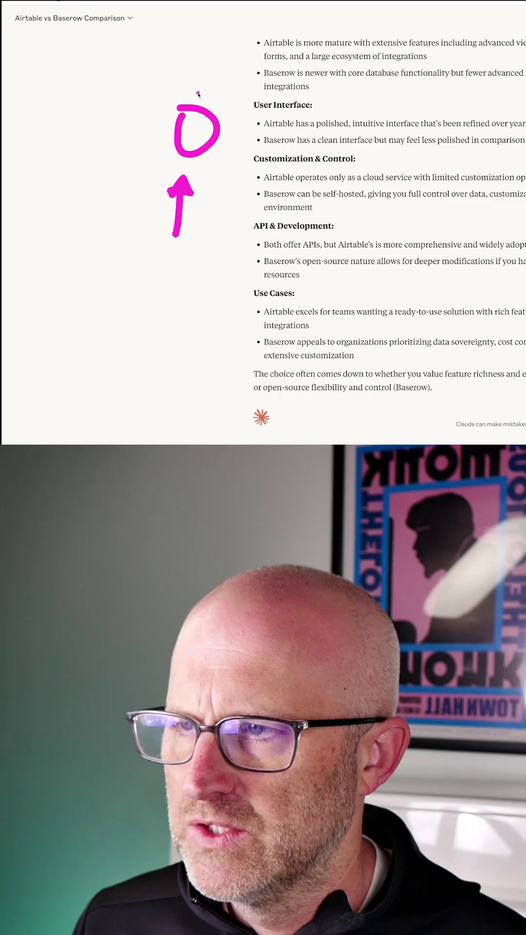
Step: Circle Airtable's refined-interface wording and the left margin, add upward arrows, and sweep an arc above
{"action": "left_click_drag", "start_coordinate": [49, 115], "coordinate": [48, 117]}
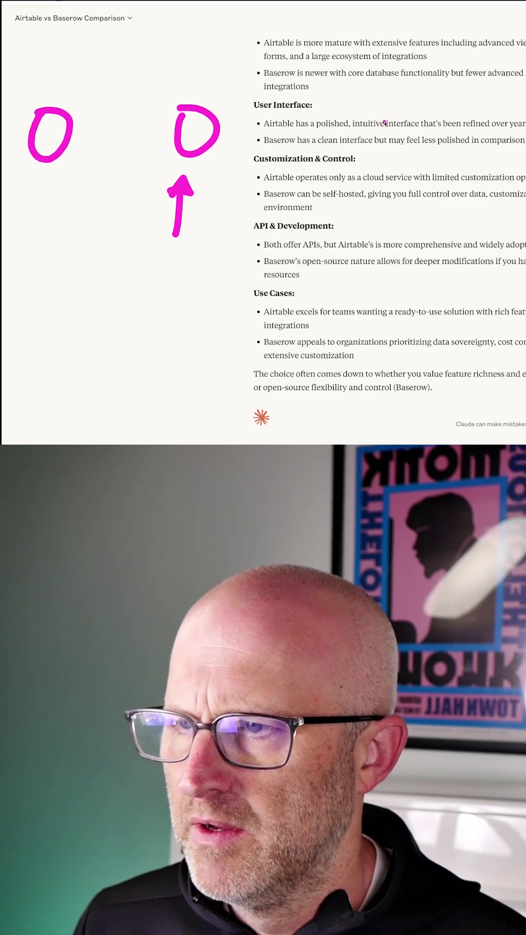
{"action": "left_click_drag", "start_coordinate": [436, 106], "coordinate": [439, 109]}
{"action": "left_click_drag", "start_coordinate": [442, 227], "coordinate": [444, 164]}
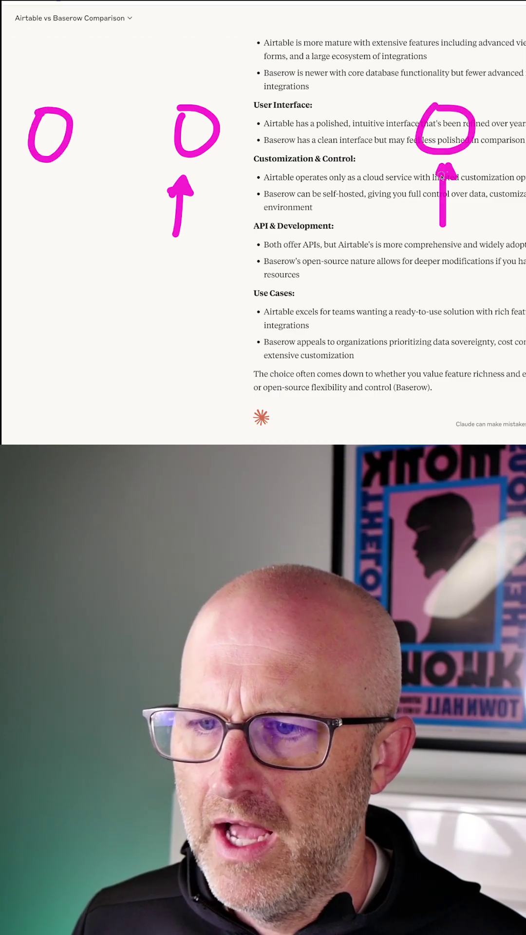
{"action": "mouse_move", "coordinate": [44, 238]}
{"action": "left_mouse_down"}
{"action": "mouse_move", "coordinate": [44, 184]}
{"action": "mouse_move", "coordinate": [50, 196]}
{"action": "left_mouse_up"}
{"action": "left_click_drag", "start_coordinate": [208, 97], "coordinate": [414, 95]}
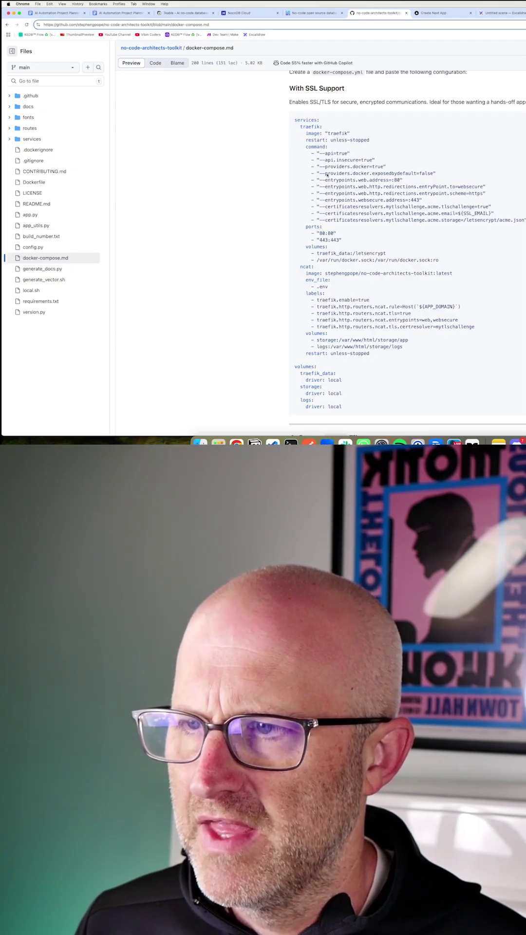
{"action": "scroll", "coordinate": [365, 256], "scroll_direction": "up", "scroll_amount": 5}
{"action": "scroll", "coordinate": [366, 256], "scroll_direction": "up", "scroll_amount": 5}
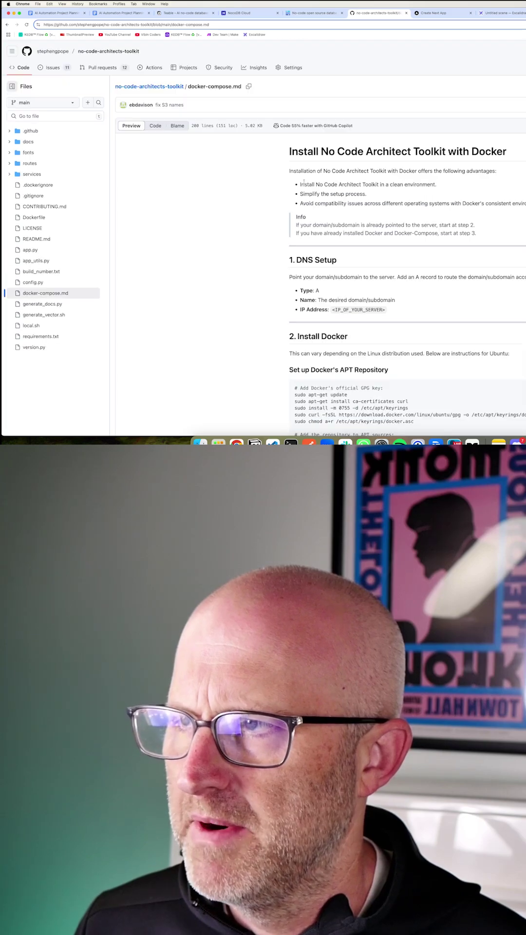
Step: Open the no-code-architects-toolkit repository home page from the breadcrumb link
{"action": "left_click", "coordinate": [150, 86]}
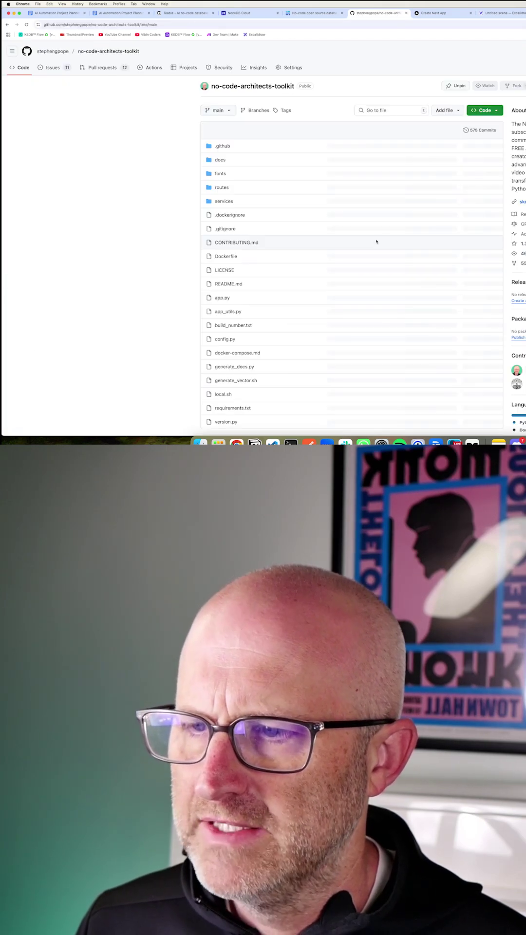
{"action": "scroll", "coordinate": [364, 270], "scroll_direction": "down", "scroll_amount": 5}
{"action": "scroll", "coordinate": [364, 270], "scroll_direction": "down", "scroll_amount": 3}
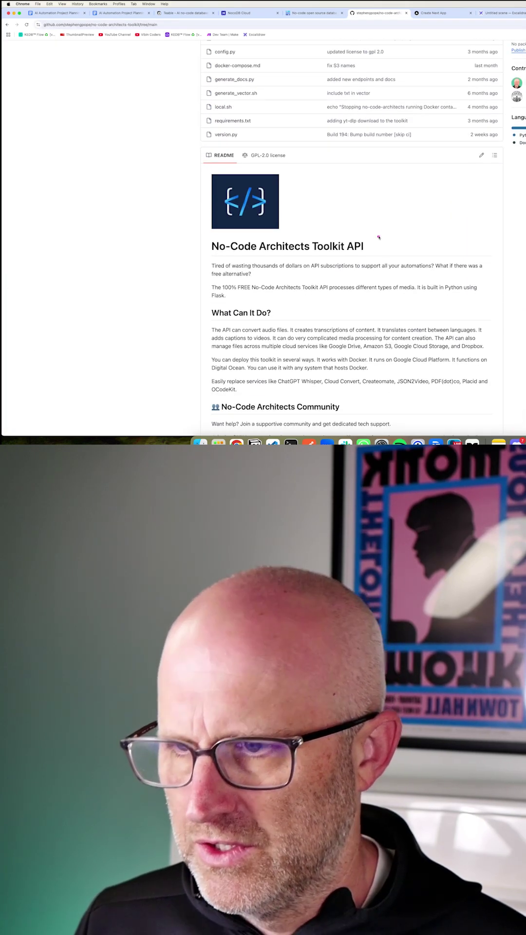
{"action": "mouse_move", "coordinate": [375, 224]}
{"action": "left_mouse_down"}
{"action": "mouse_move", "coordinate": [395, 219]}
{"action": "mouse_move", "coordinate": [413, 256]}
{"action": "mouse_move", "coordinate": [361, 212]}
{"action": "mouse_move", "coordinate": [401, 213]}
{"action": "left_mouse_up"}
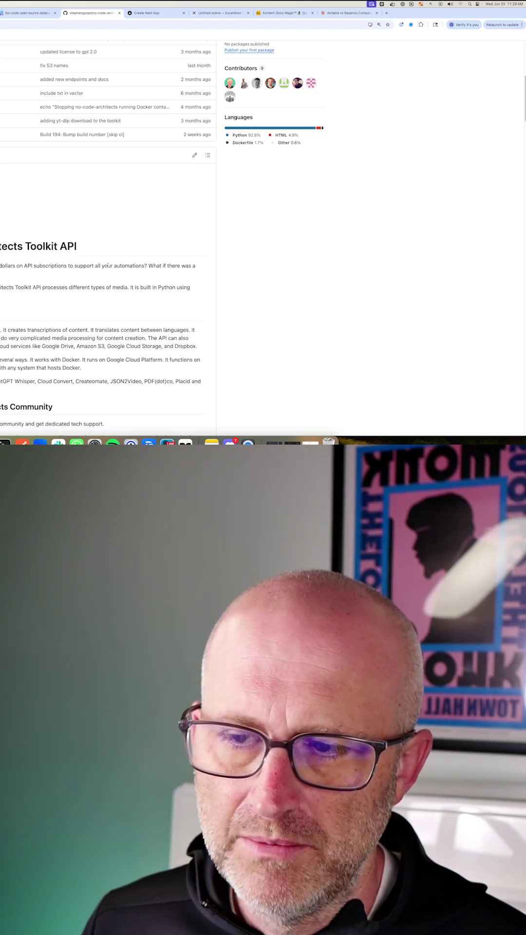
Step: Scribble a V over the README heading, clear it with Escape, then mark near the README
{"action": "mouse_move", "coordinate": [87, 227]}
{"action": "left_mouse_down"}
{"action": "mouse_move", "coordinate": [148, 265]}
{"action": "mouse_move", "coordinate": [214, 227]}
{"action": "left_mouse_up"}
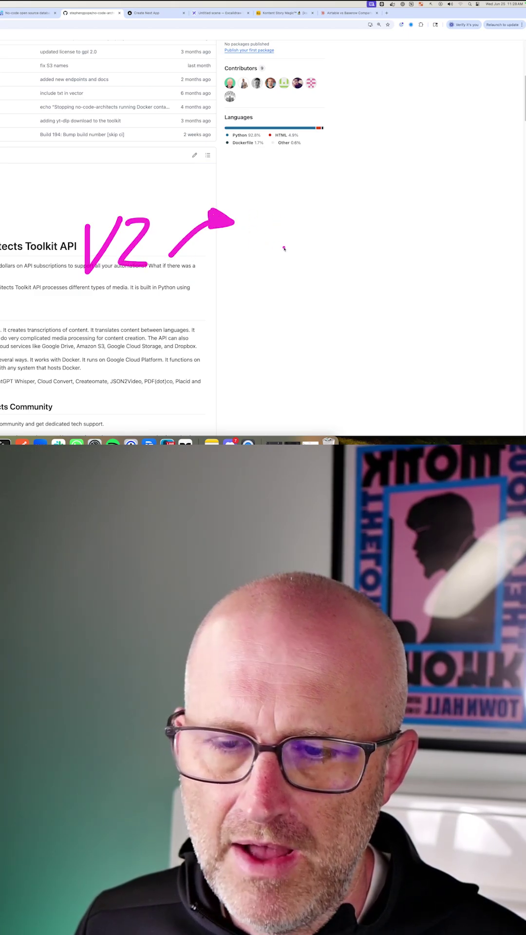
{"action": "key", "text": "Escape"}
{"action": "mouse_move", "coordinate": [47, 228]}
{"action": "left_mouse_down"}
{"action": "mouse_move", "coordinate": [55, 229]}
{"action": "mouse_move", "coordinate": [91, 276]}
{"action": "mouse_move", "coordinate": [196, 230]}
{"action": "left_mouse_up"}
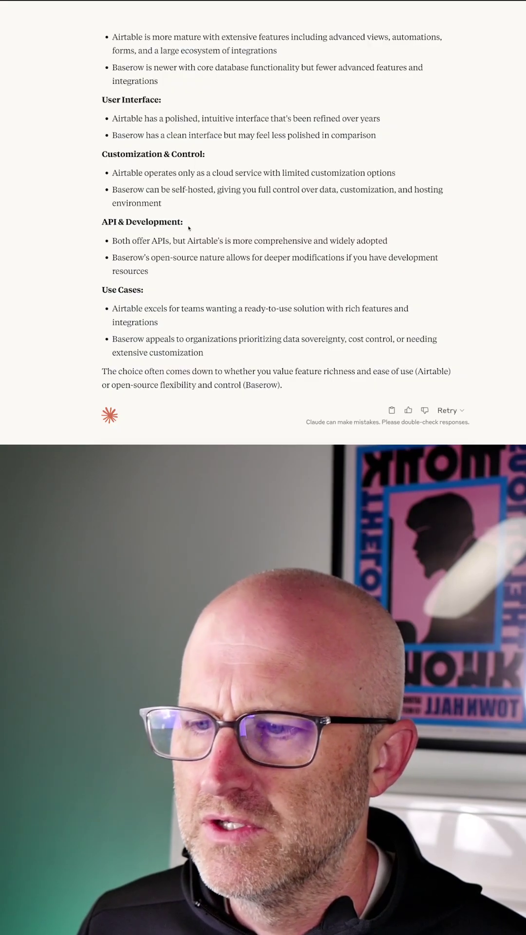
{"action": "scroll", "coordinate": [236, 310], "scroll_direction": "up", "scroll_amount": 5}
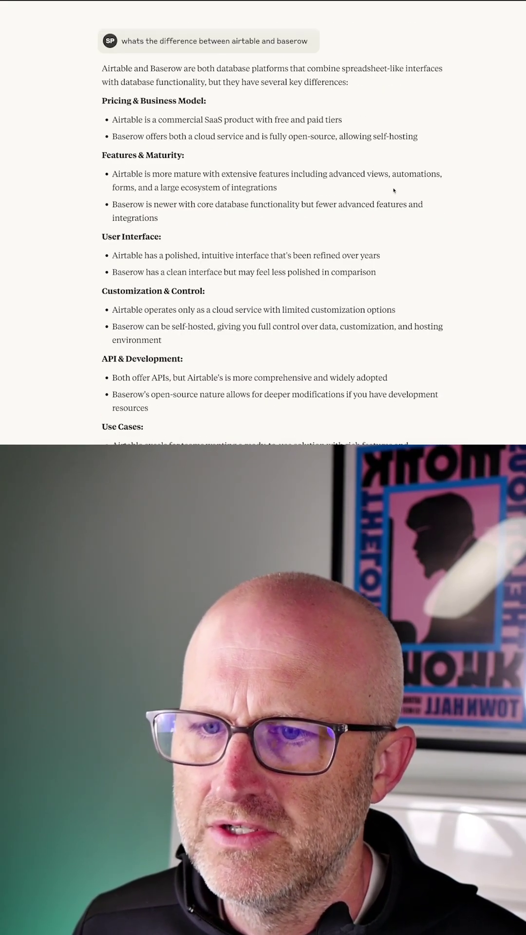
{"action": "left_click_drag", "start_coordinate": [377, 252], "coordinate": [421, 186]}
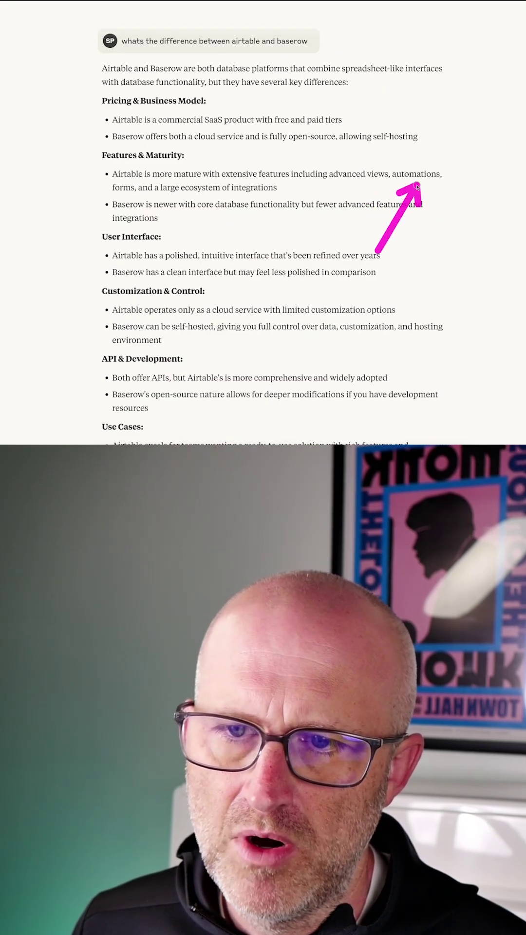
{"action": "left_click_drag", "start_coordinate": [442, 228], "coordinate": [390, 254]}
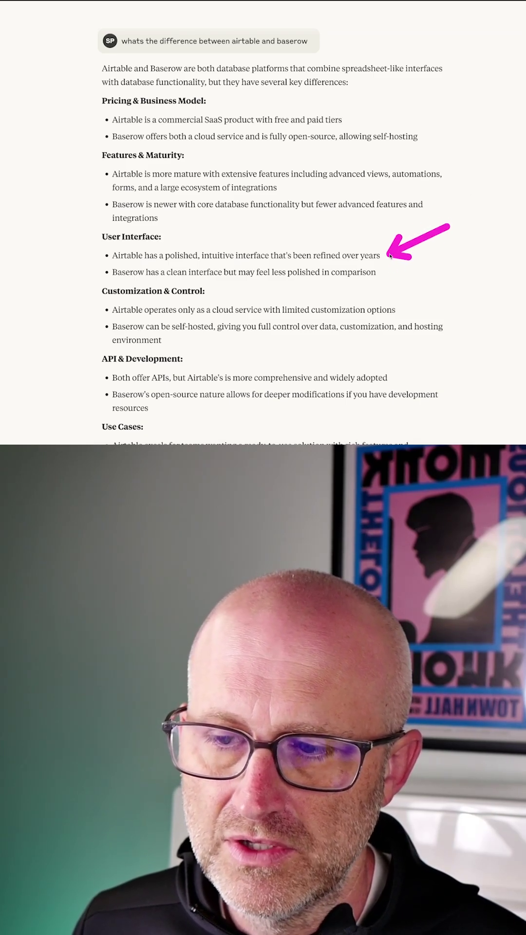
{"action": "left_click_drag", "start_coordinate": [29, 305], "coordinate": [99, 274]}
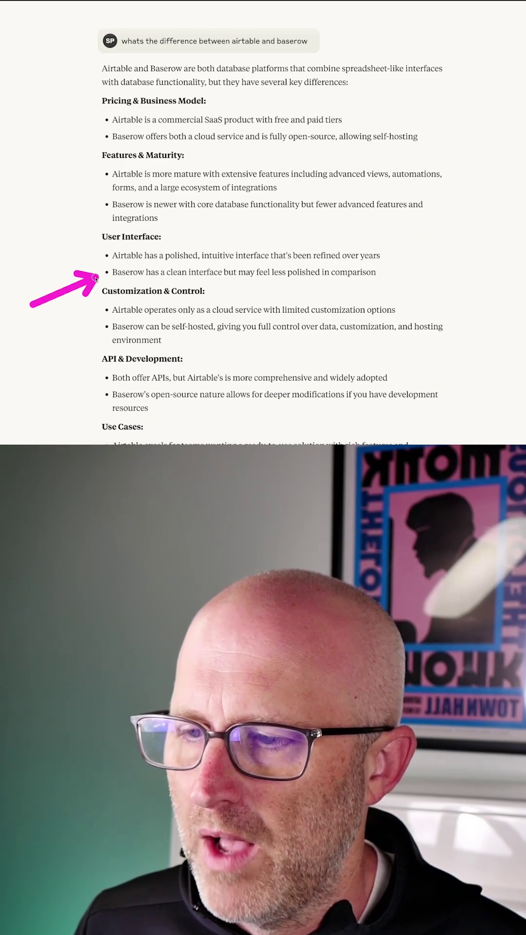
{"action": "scroll", "coordinate": [184, 358], "scroll_direction": "down", "scroll_amount": 1}
{"action": "scroll", "coordinate": [185, 357], "scroll_direction": "down", "scroll_amount": 3}
{"action": "scroll", "coordinate": [185, 219], "scroll_direction": "up", "scroll_amount": 4}
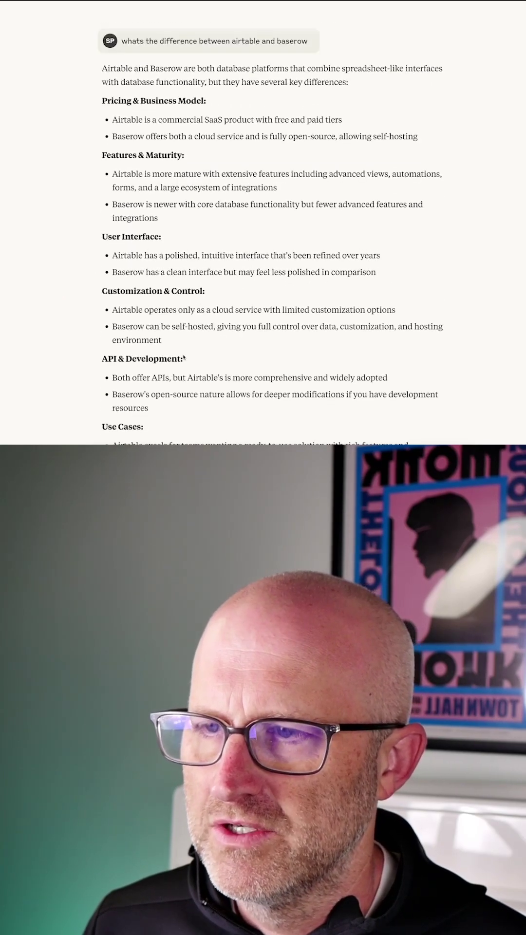